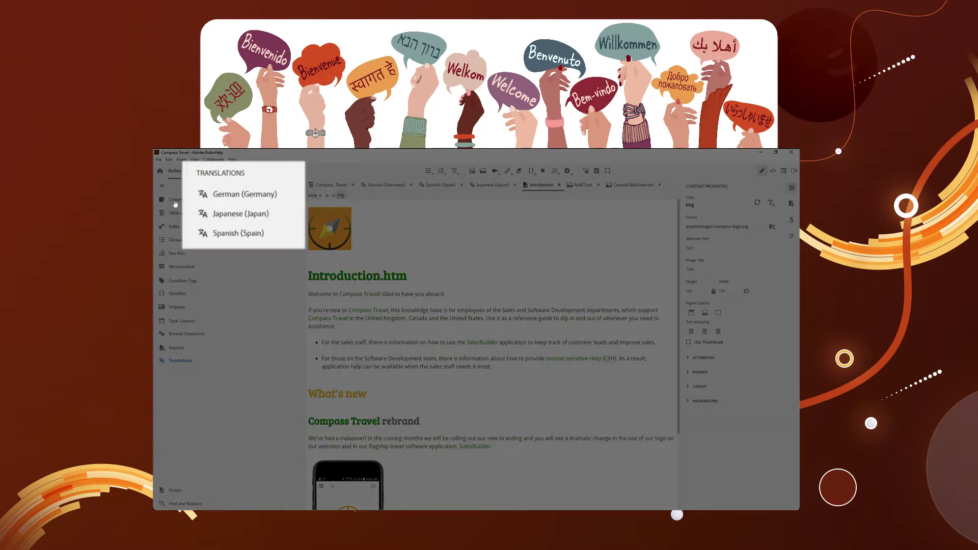
Switch the left panel from the Translations list to the project's Contents file tree
{"action": "left_click", "coordinate": [175, 204]}
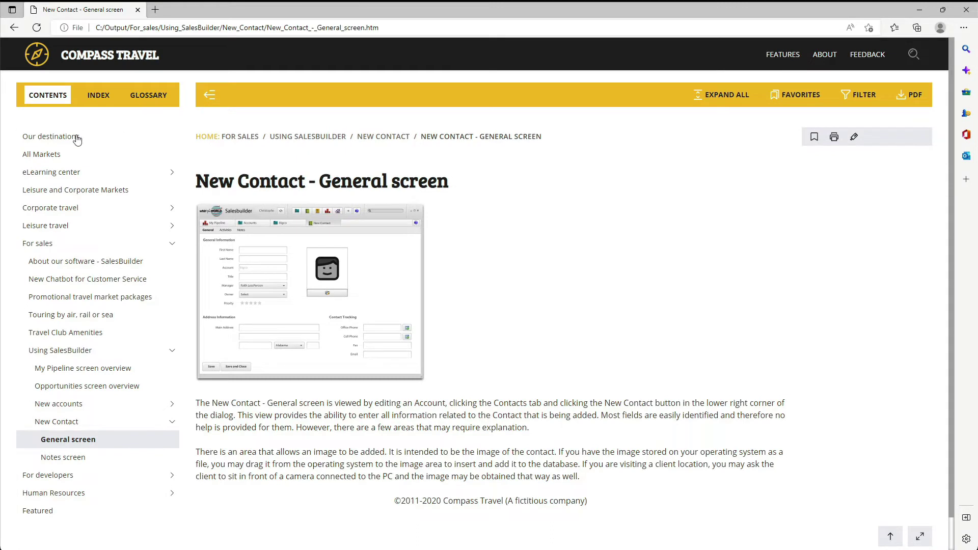
Read the CRM definition in the help output's Glossary, then view the Index keyword list
{"action": "left_click", "coordinate": [148, 96]}
{"action": "left_click", "coordinate": [31, 174]}
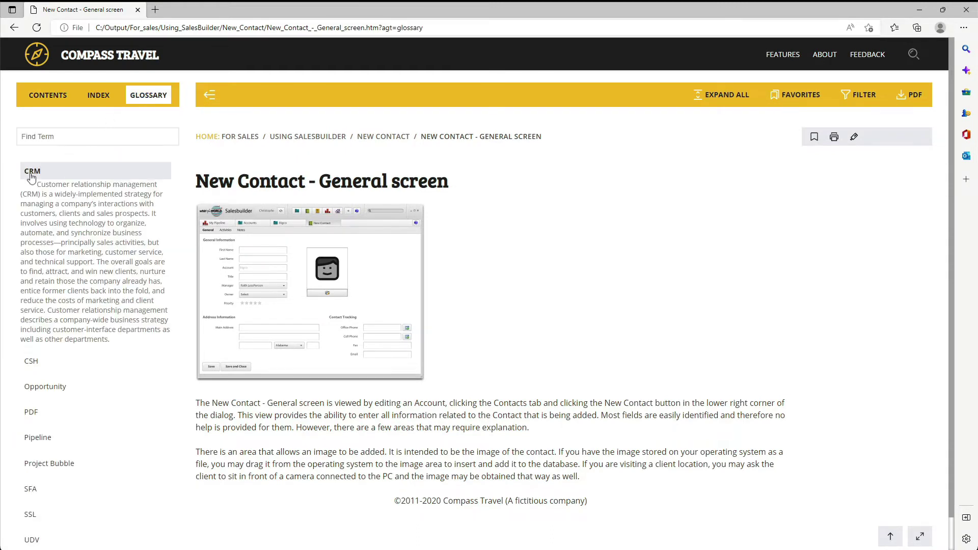
{"action": "left_click", "coordinate": [102, 99]}
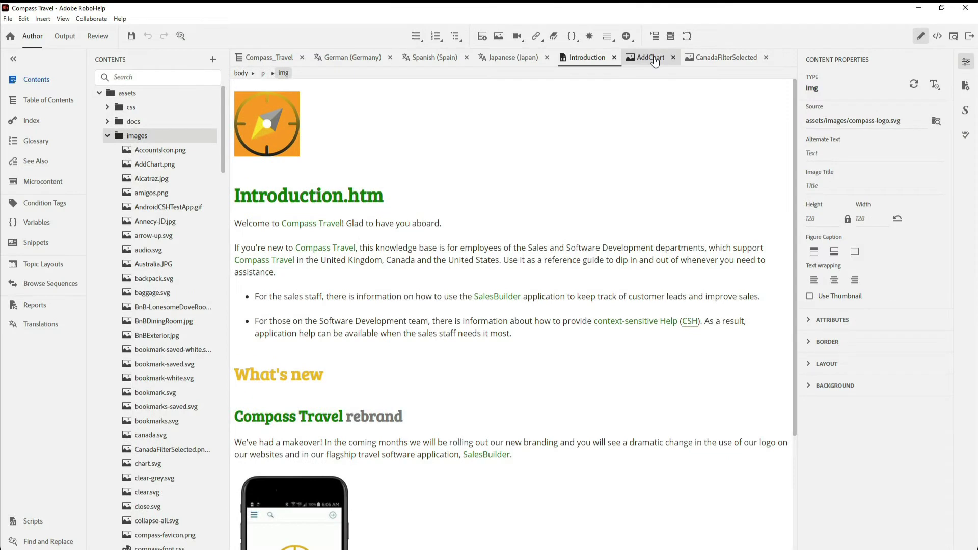
View the AddChart and CanadaFilterSelected images, then tick the About topic in German (Germany)
{"action": "left_click", "coordinate": [650, 57]}
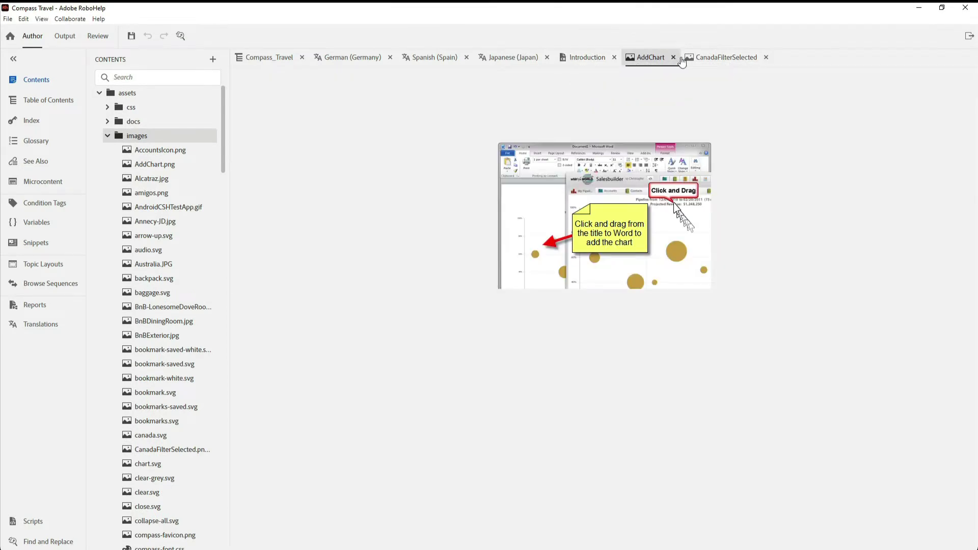
{"action": "left_click", "coordinate": [726, 59]}
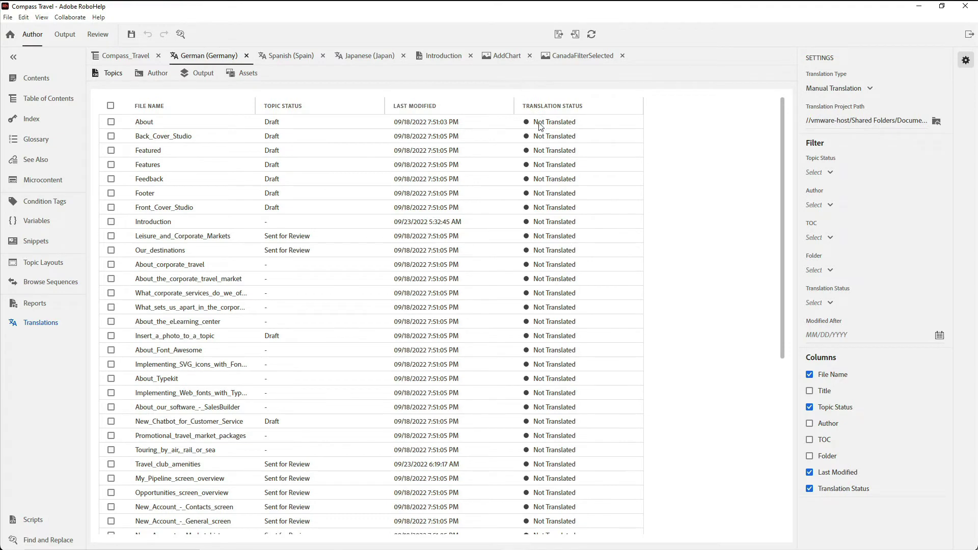
{"action": "left_click", "coordinate": [564, 126]}
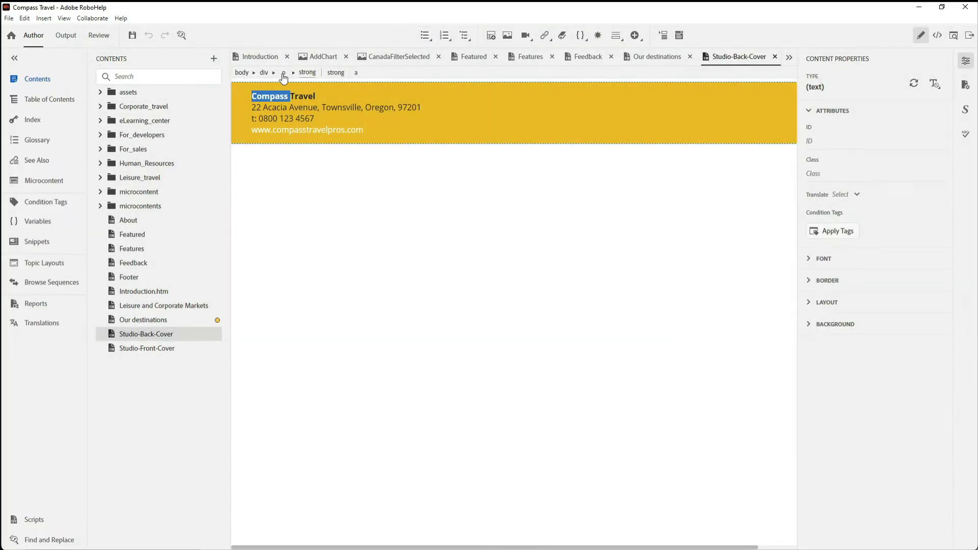
Select the Studio-Back-Cover address paragraph and set its Translate property to no
{"action": "left_click", "coordinate": [283, 74]}
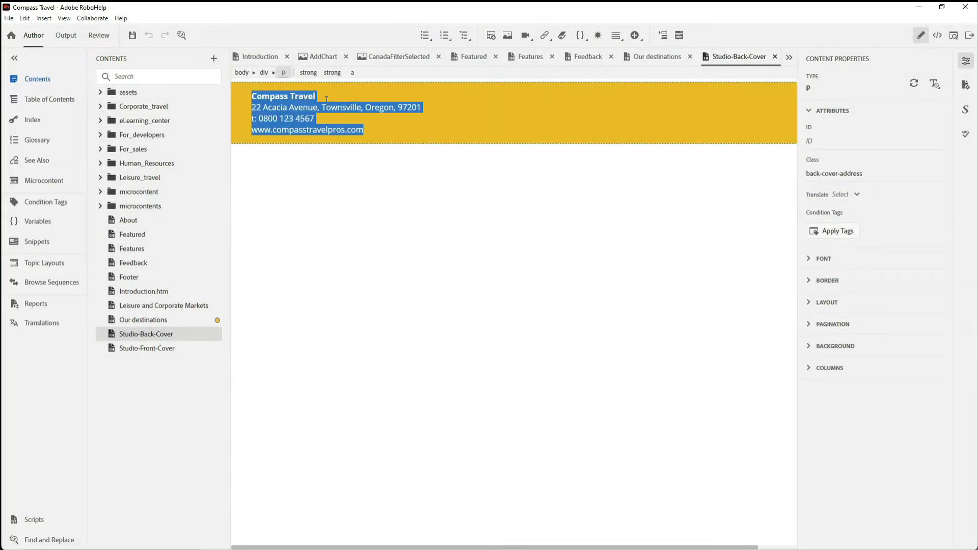
{"action": "left_click", "coordinate": [838, 194]}
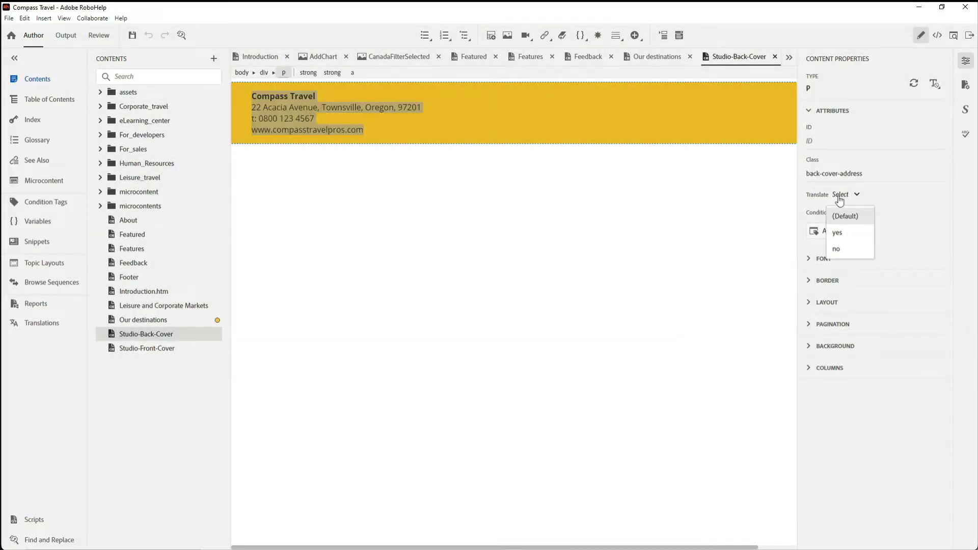
{"action": "left_click", "coordinate": [835, 249]}
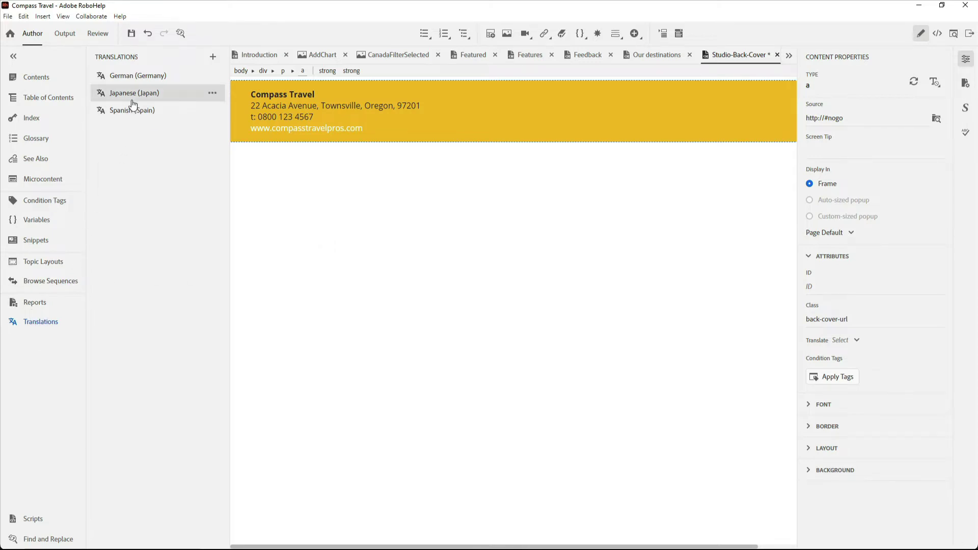
Create a new translation project with French (France) as the translation language
{"action": "left_click", "coordinate": [213, 57]}
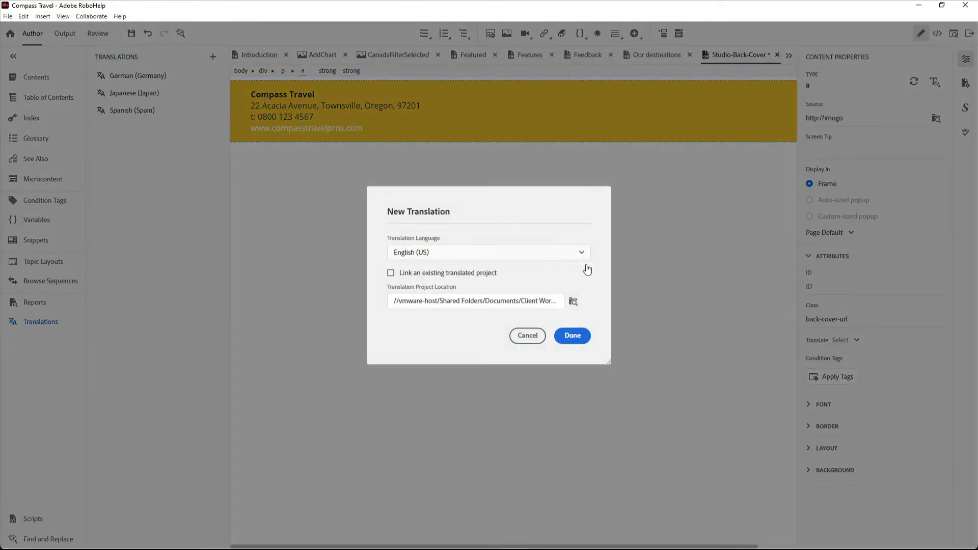
{"action": "left_click", "coordinate": [581, 253]}
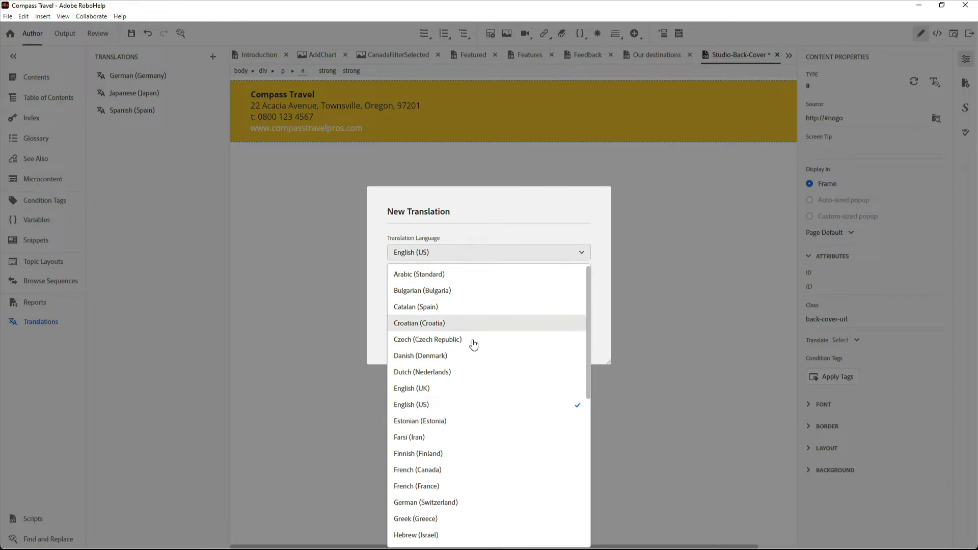
{"action": "left_click", "coordinate": [396, 488]}
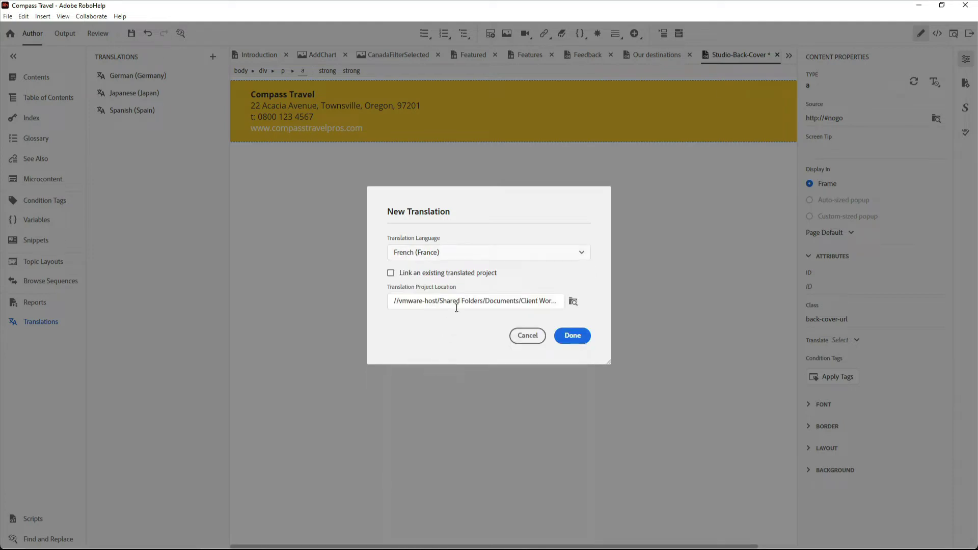
{"action": "left_click", "coordinate": [576, 339]}
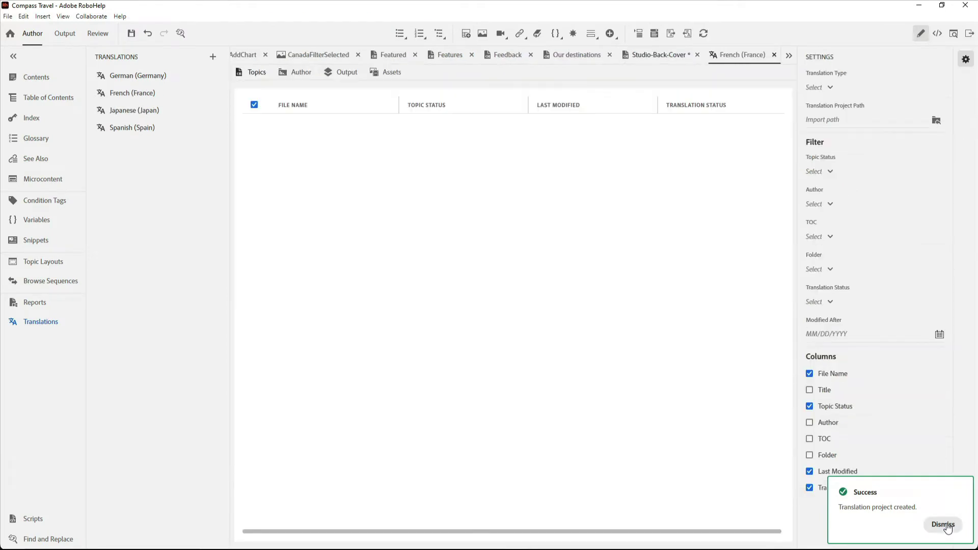
Dismiss the Success notice and confirm the French project's fr_FR.locz file exists in Explorer
{"action": "left_click", "coordinate": [942, 524]}
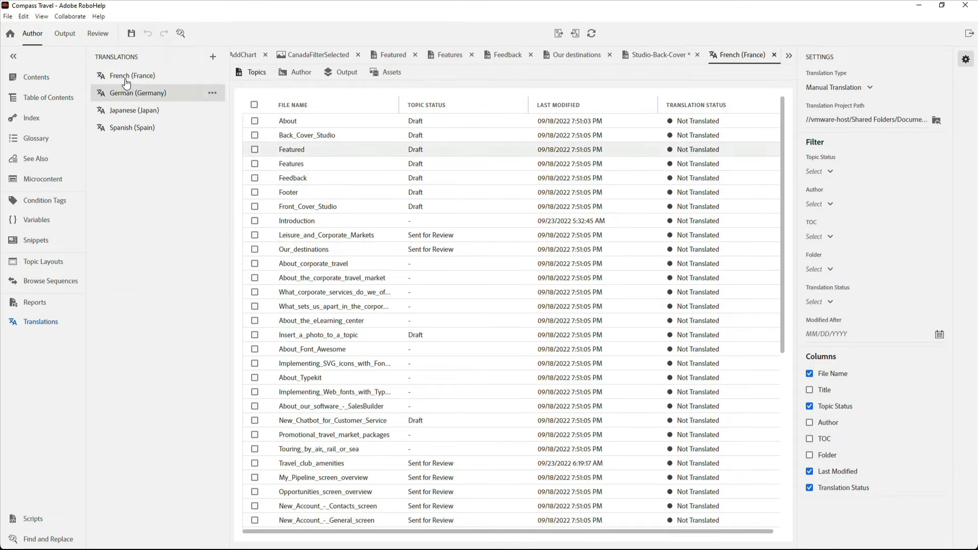
{"action": "right_click", "coordinate": [135, 80]}
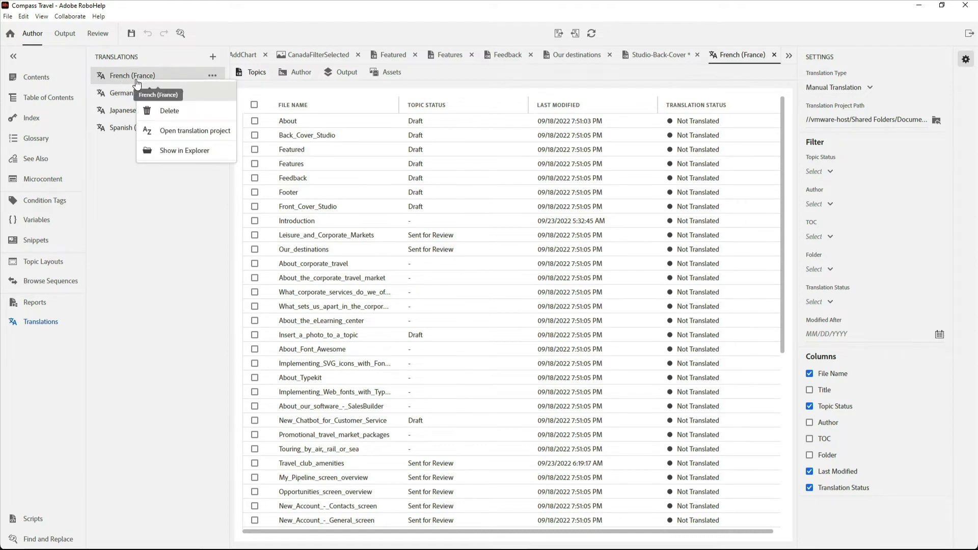
{"action": "left_click", "coordinate": [178, 156]}
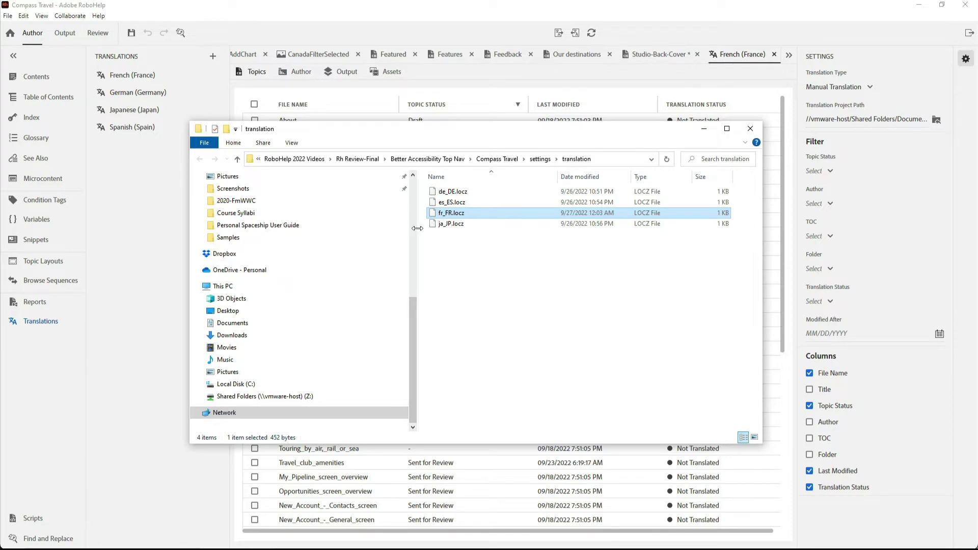
{"action": "left_click", "coordinate": [750, 128]}
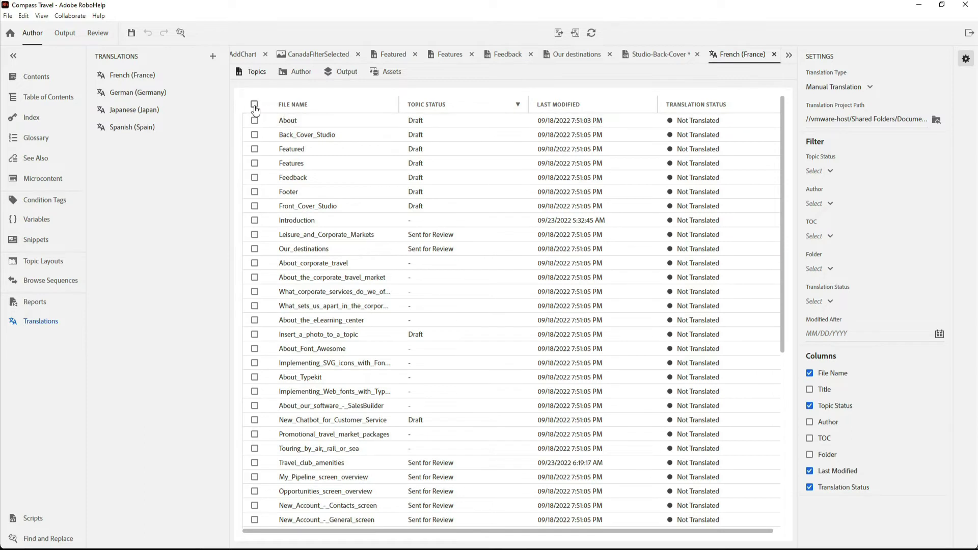
Clear all ticks, filter the French topic list to the Human_Resources folder, and tick its five topics
{"action": "left_click", "coordinate": [254, 105]}
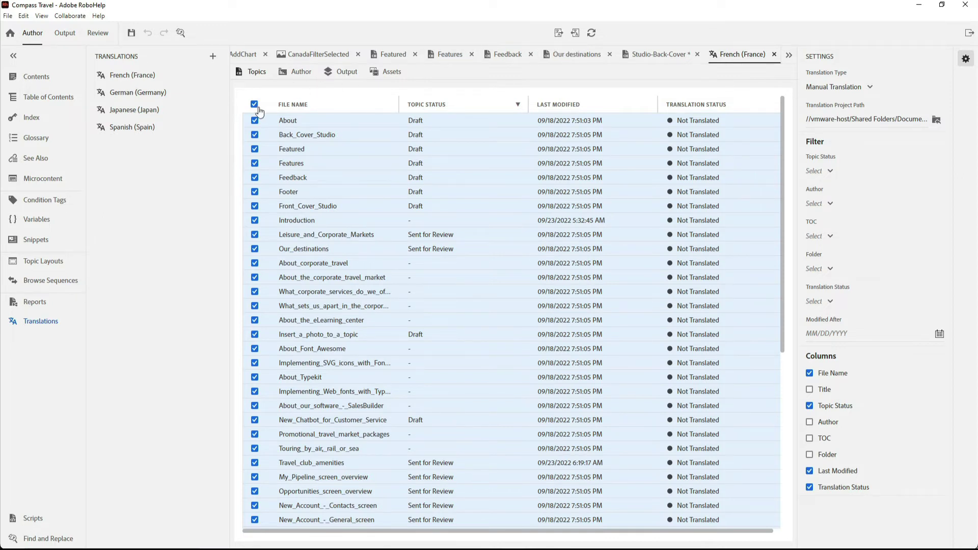
{"action": "left_click", "coordinate": [254, 105]}
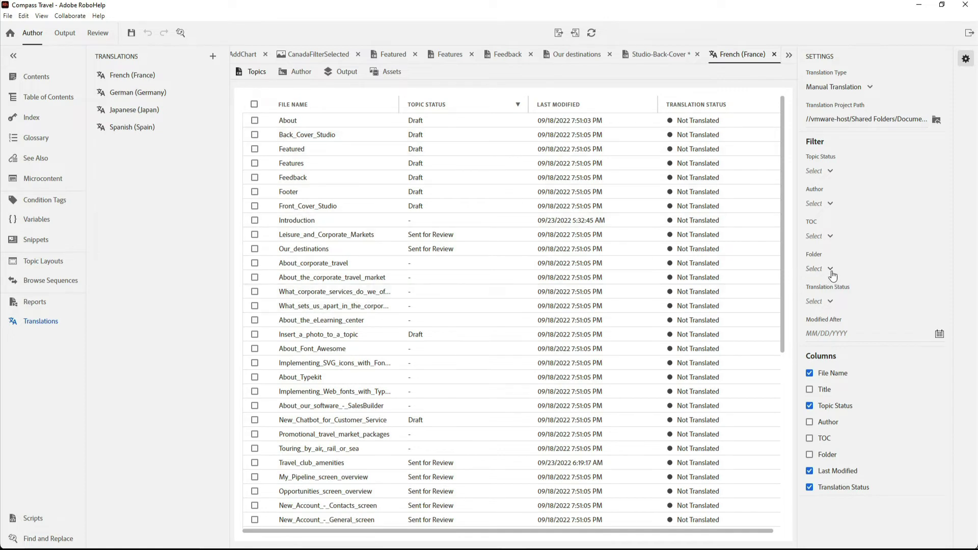
{"action": "left_click", "coordinate": [830, 270]}
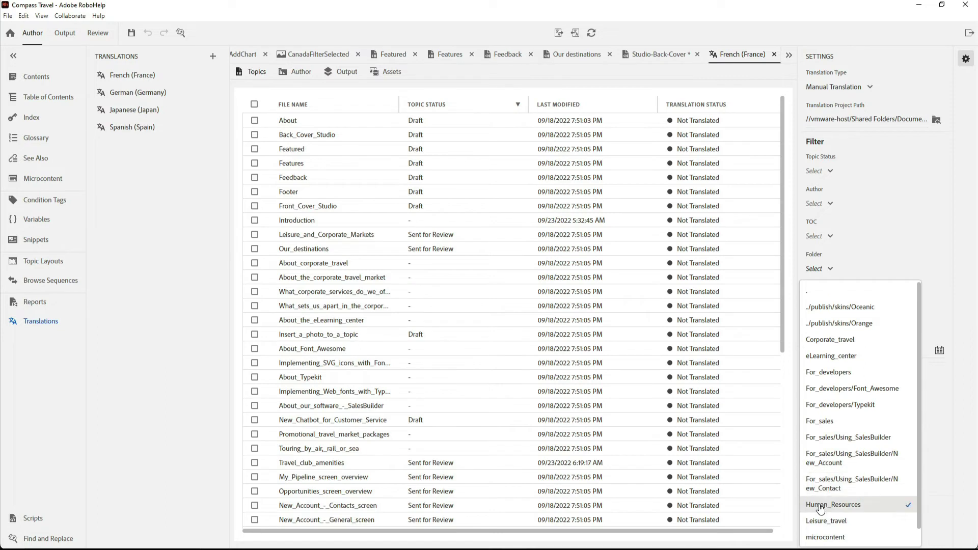
{"action": "left_click", "coordinate": [820, 505]}
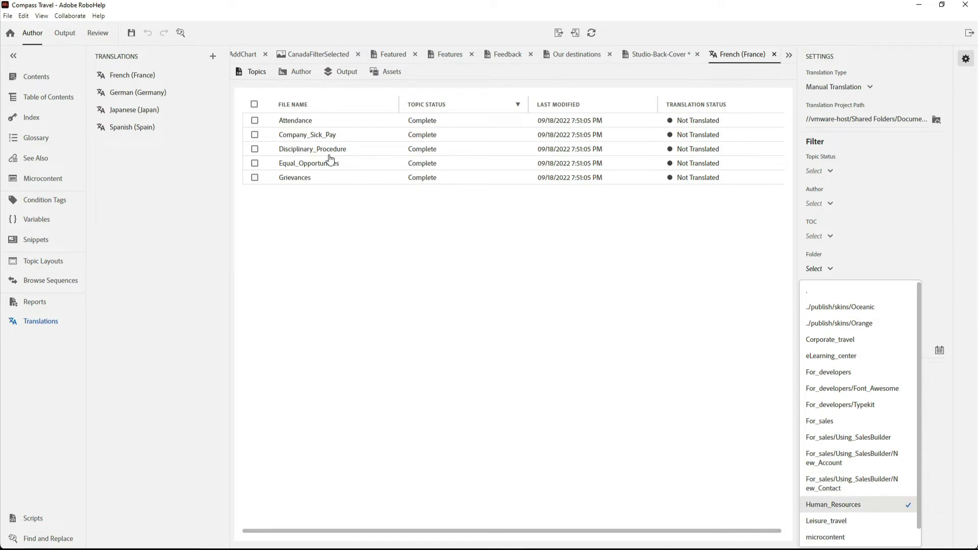
{"action": "left_click", "coordinate": [255, 106]}
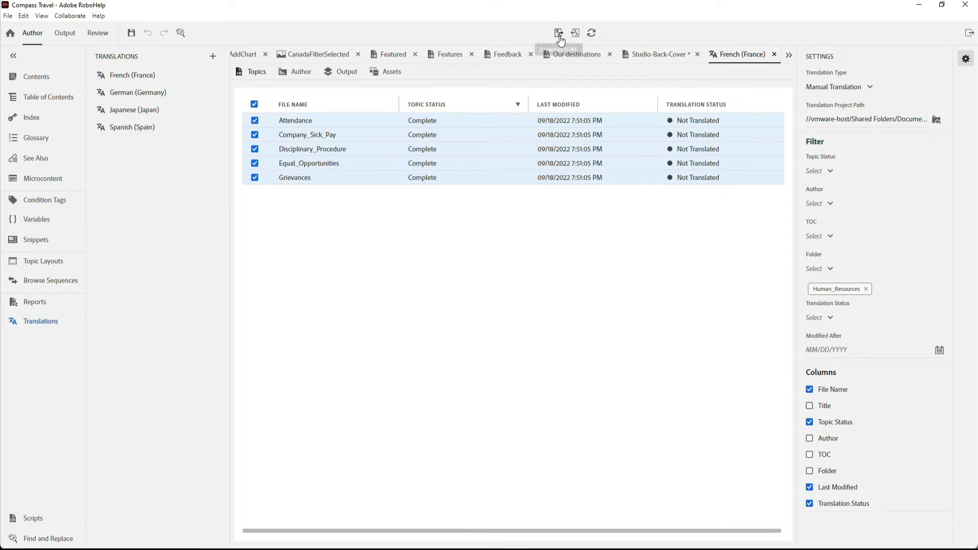
Export the five topics to XLIFF in C:\Localization and check the files in translations\fr_FR
{"action": "left_click", "coordinate": [558, 34]}
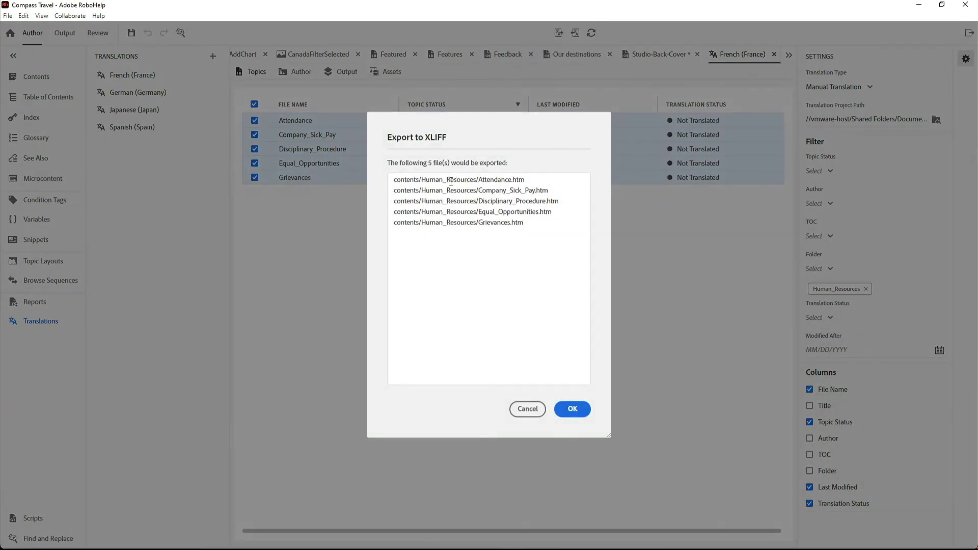
{"action": "left_click", "coordinate": [571, 410]}
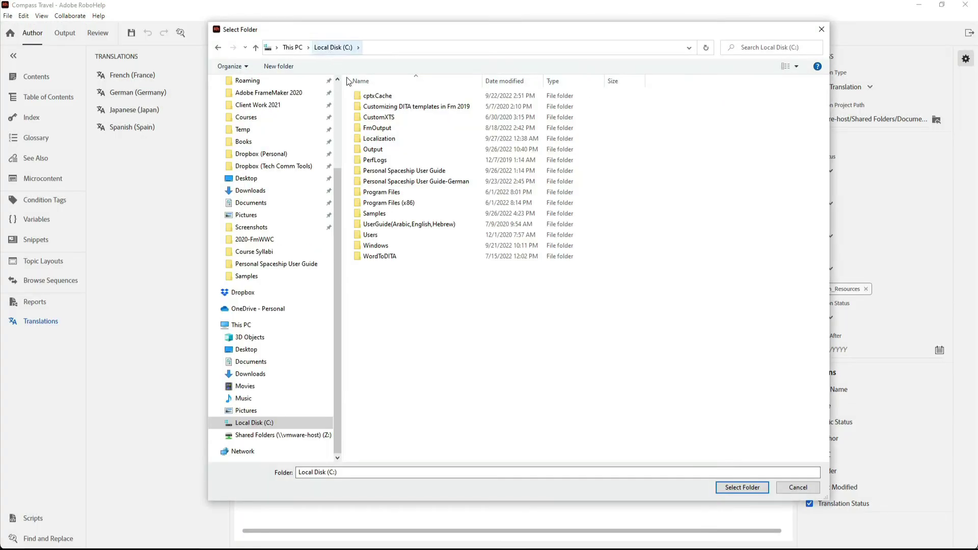
{"action": "left_click", "coordinate": [378, 144]}
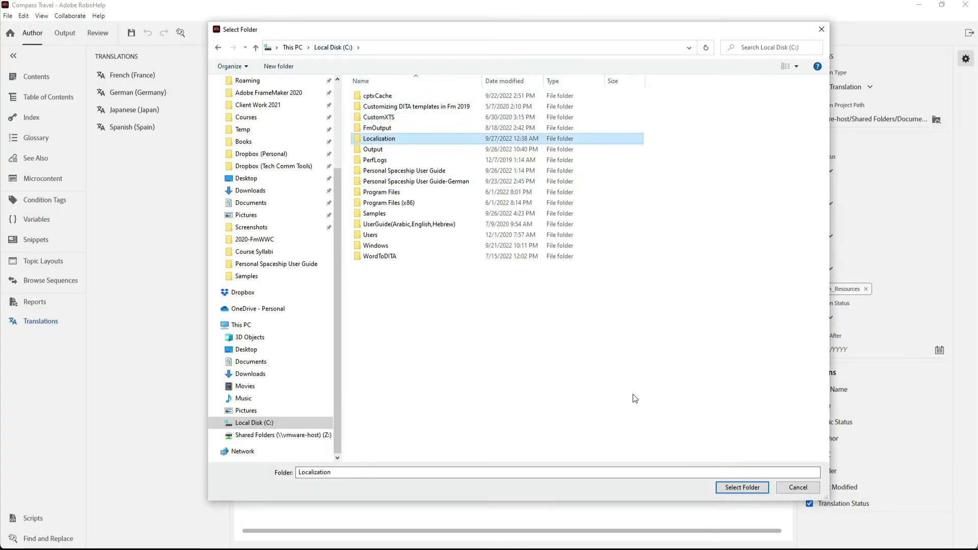
{"action": "left_click", "coordinate": [740, 488]}
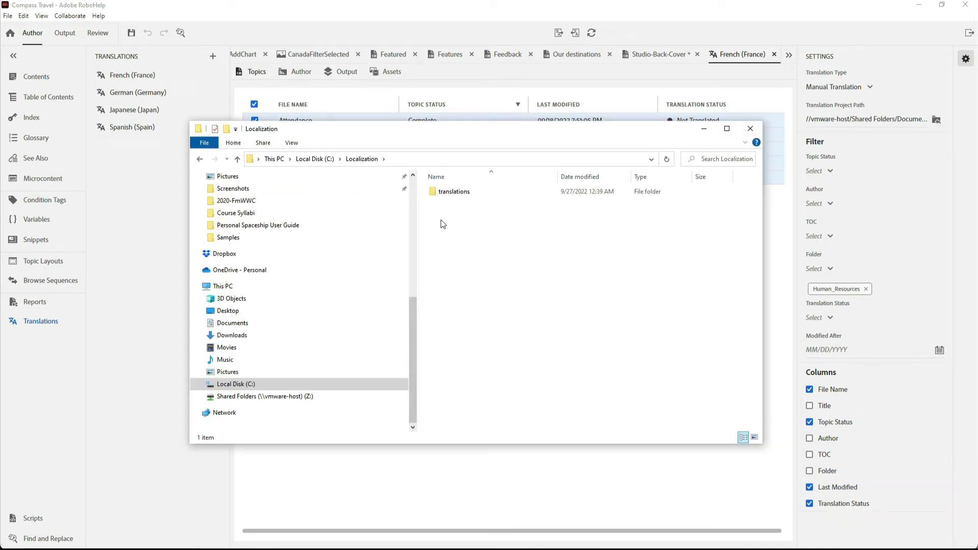
{"action": "double_click", "coordinate": [434, 197]}
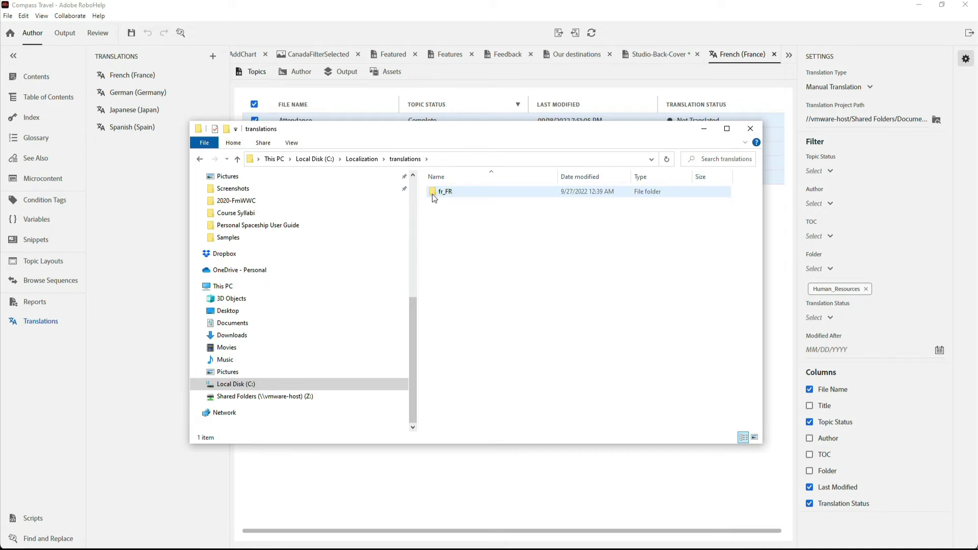
{"action": "double_click", "coordinate": [434, 197]}
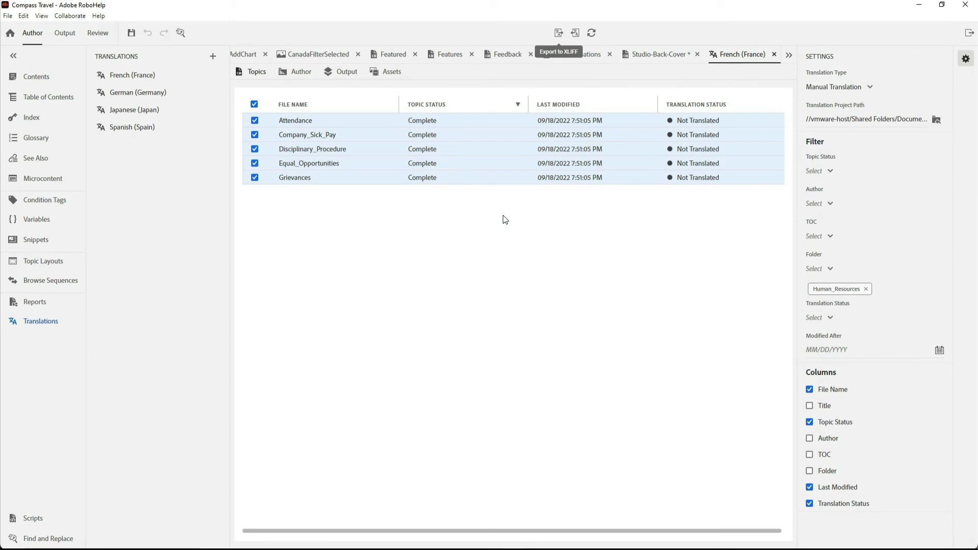
Set Translation Type to Machine Translation, try Google Translation API V2 as provider, then cancel the profile
{"action": "left_click", "coordinate": [848, 97]}
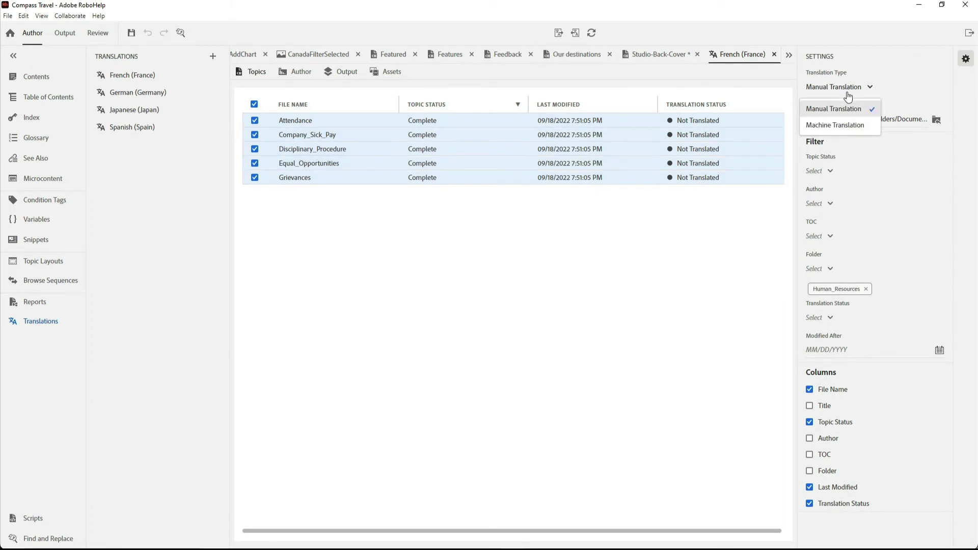
{"action": "left_click", "coordinate": [833, 126]}
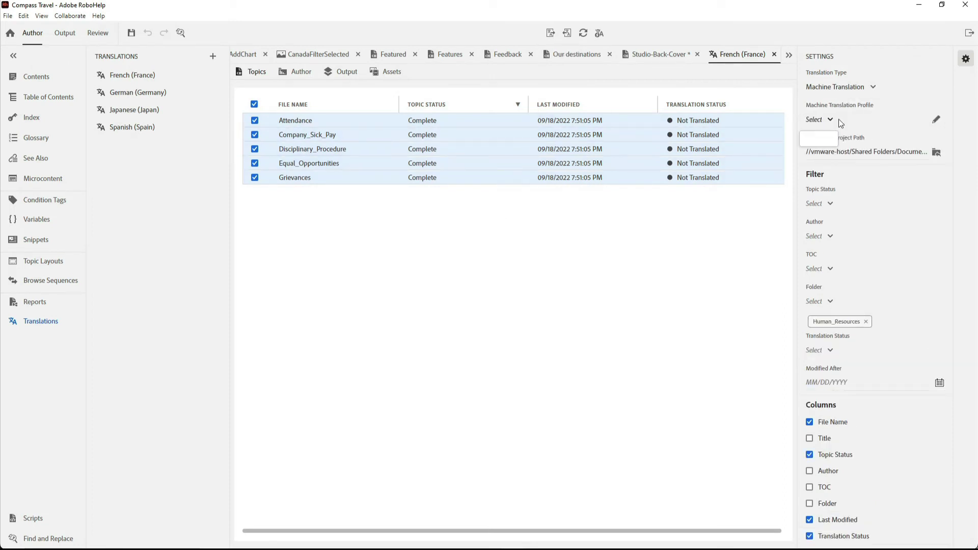
{"action": "left_click", "coordinate": [935, 121]}
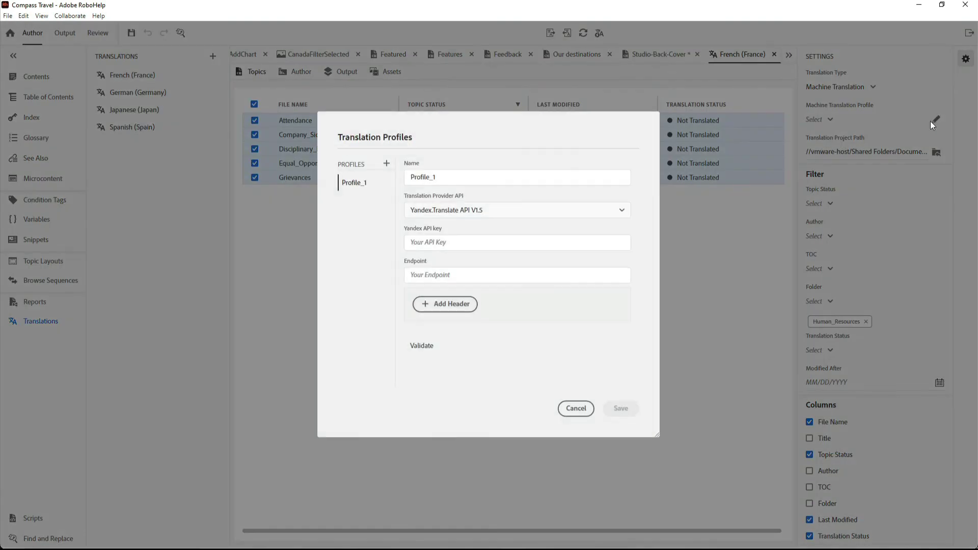
{"action": "left_click", "coordinate": [620, 214]}
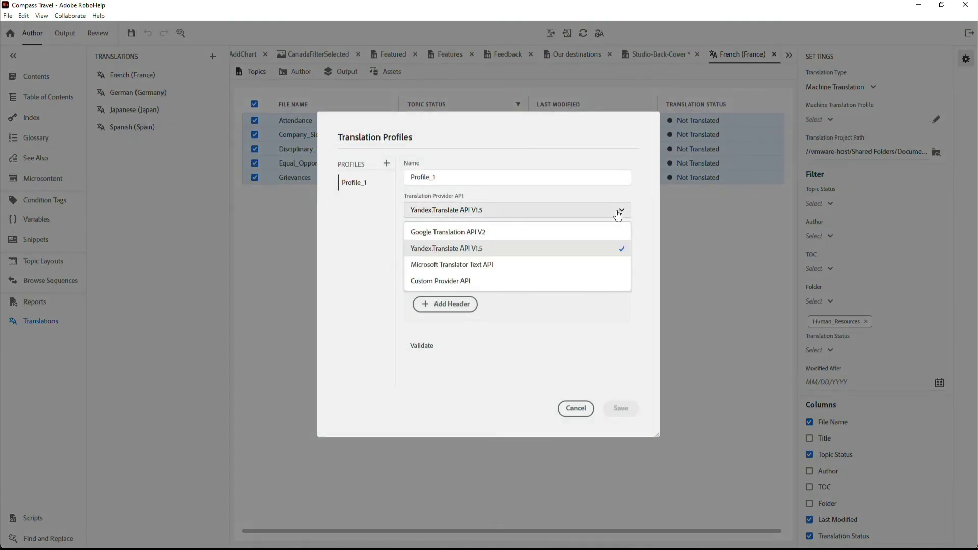
{"action": "left_click", "coordinate": [445, 234]}
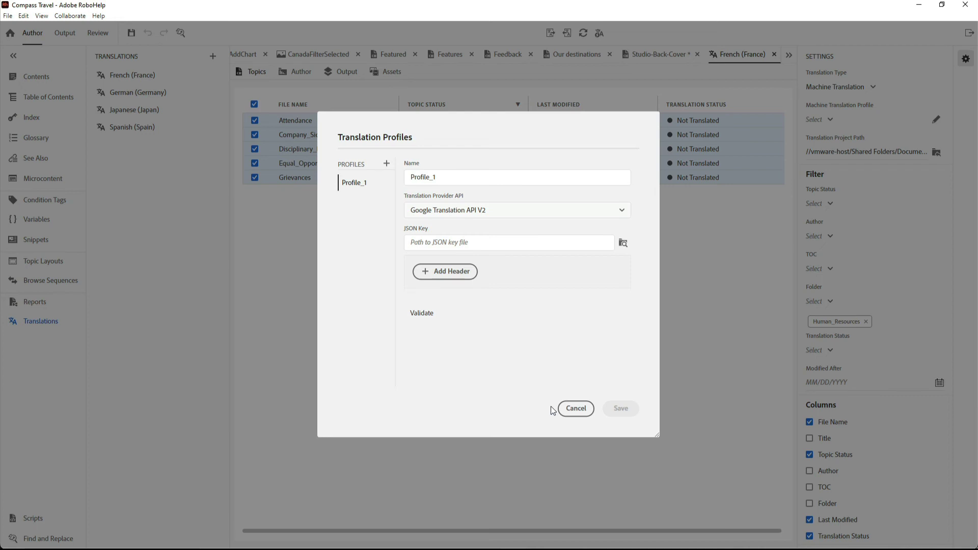
{"action": "left_click", "coordinate": [574, 409]}
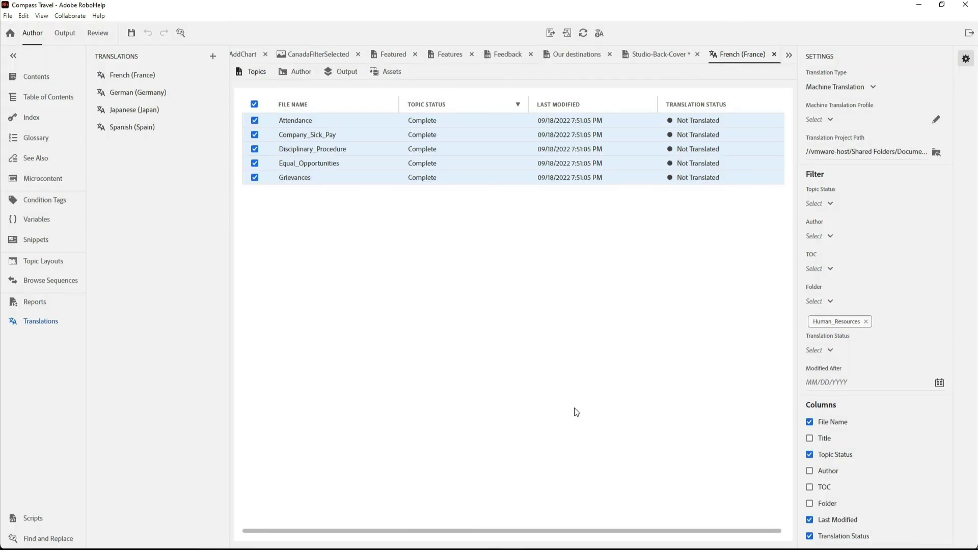